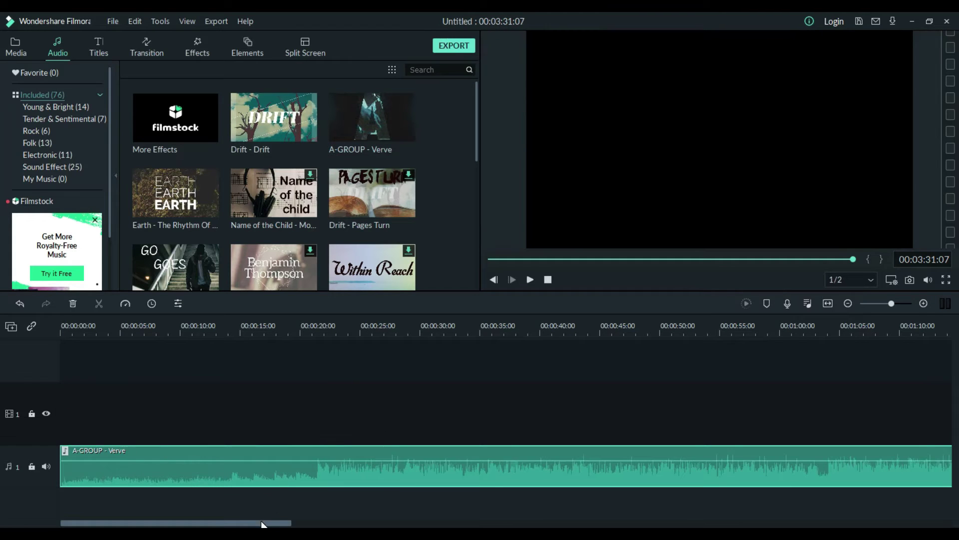
- Split the A-GROUP - Verve audio clip at about 1:10 and delete the part after the cut
left_click(115, 333)
left_click_drag(112, 318, 167, 325)
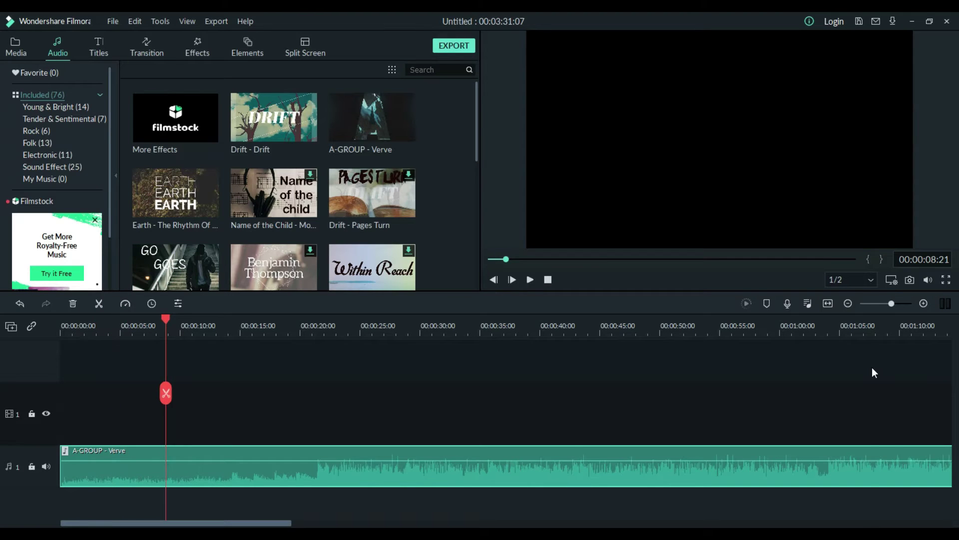
left_click(872, 368)
left_click(789, 383)
left_click(856, 385)
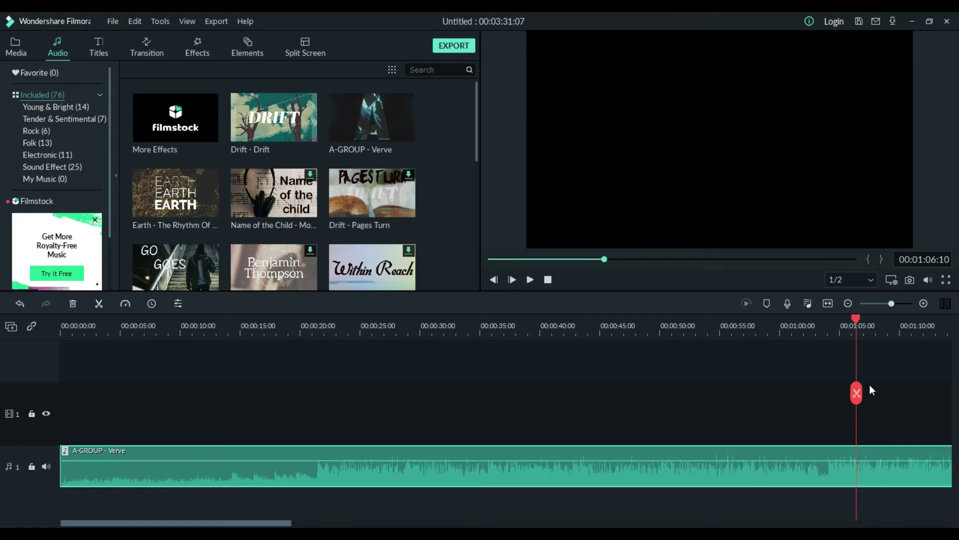
left_click(880, 387)
left_click(900, 391)
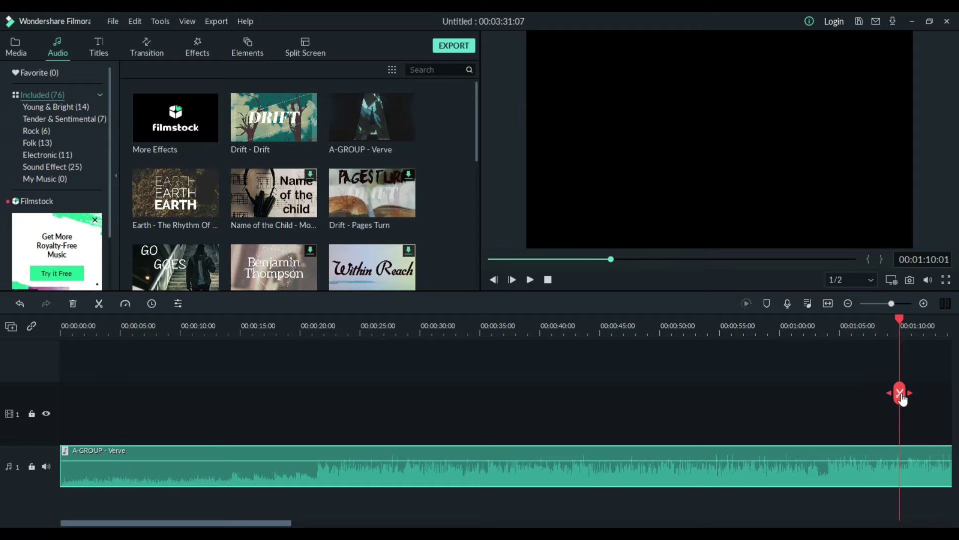
left_click_drag(901, 399, 901, 409)
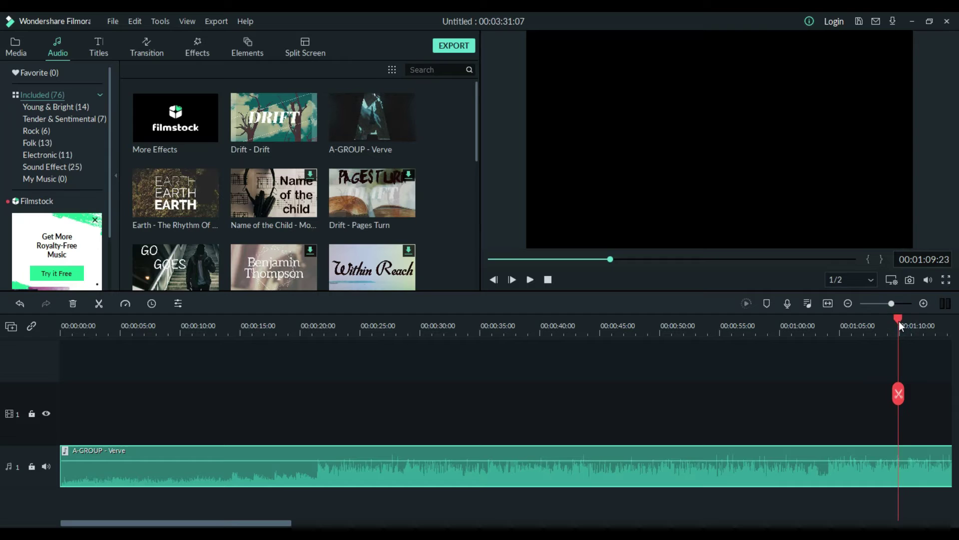
left_click(899, 393)
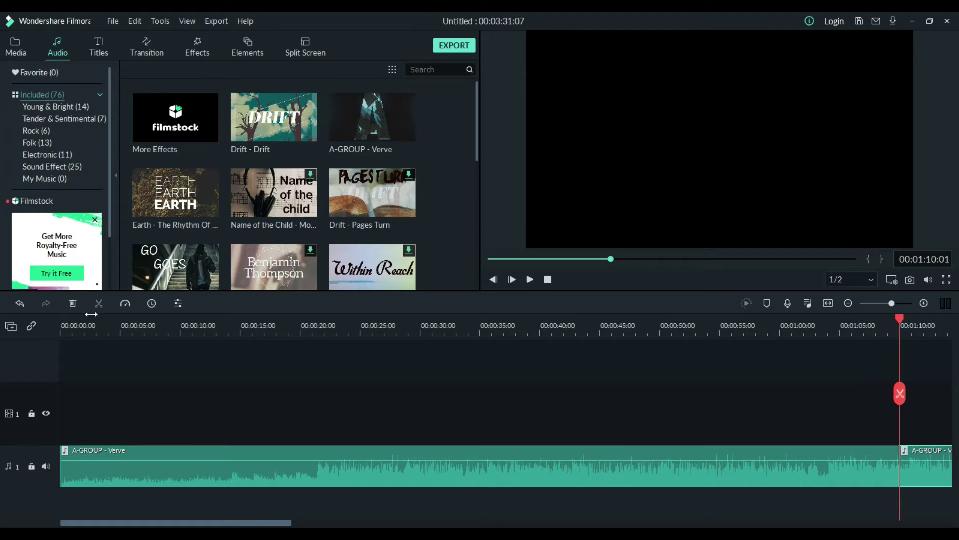
left_click(73, 303)
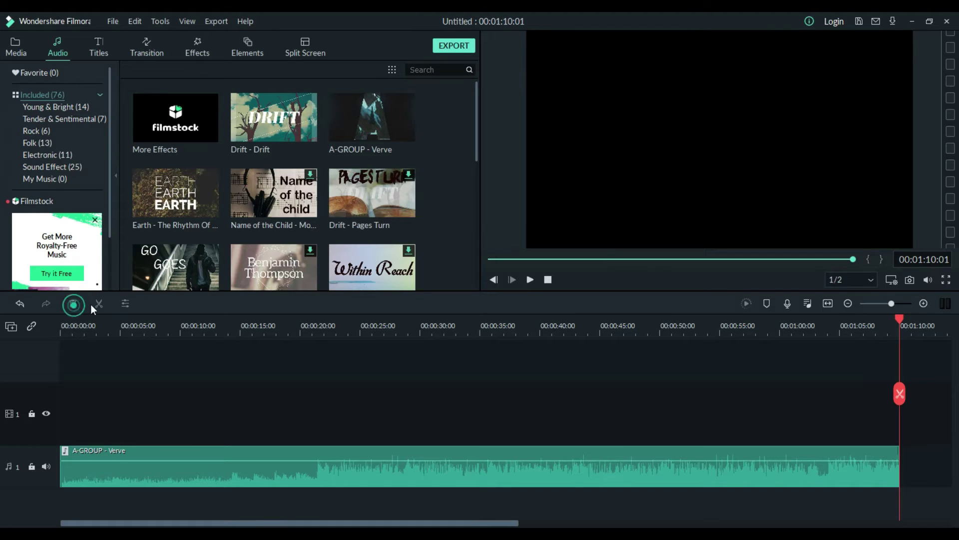
- Copy the trimmed A-GROUP - Verve clip and add a second audio track to the timeline
right_click(767, 468)
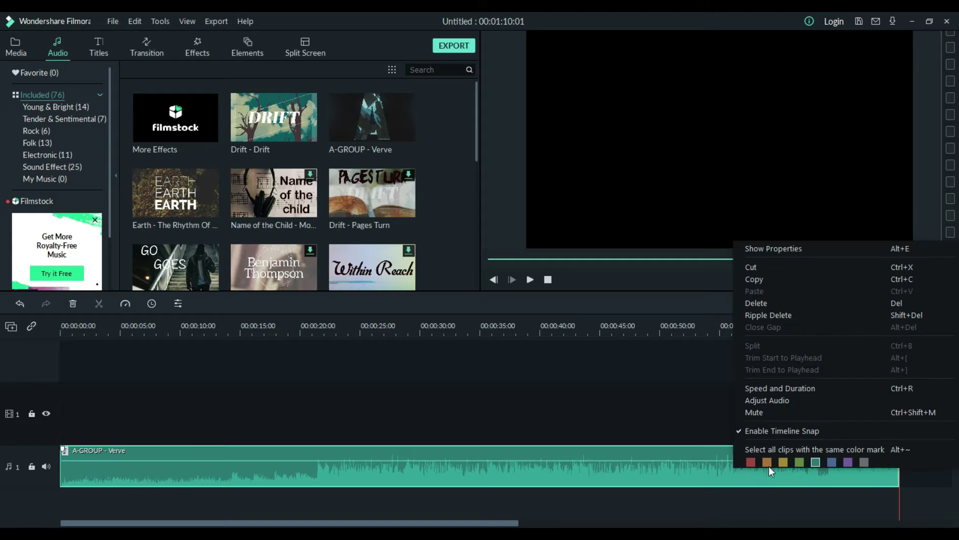
left_click(760, 281)
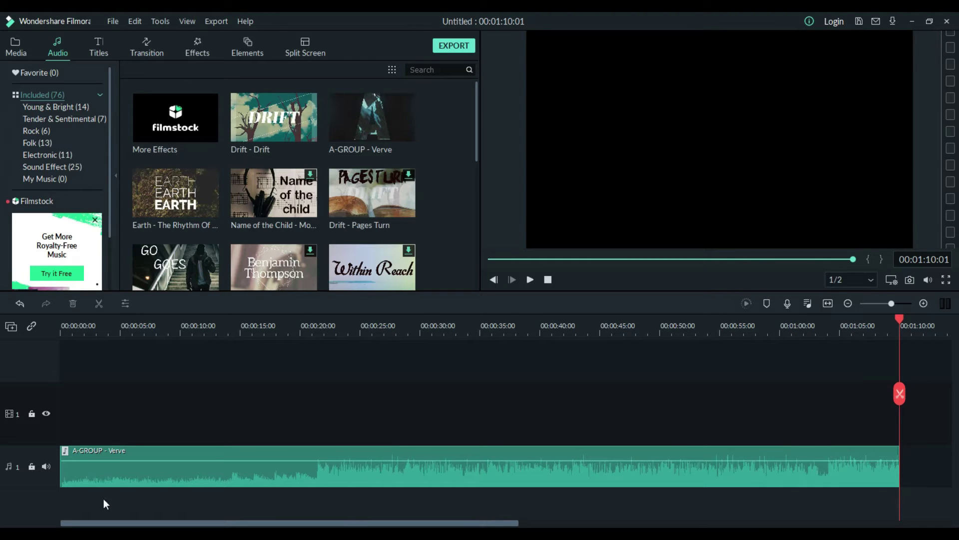
right_click(31, 498)
left_click(70, 424)
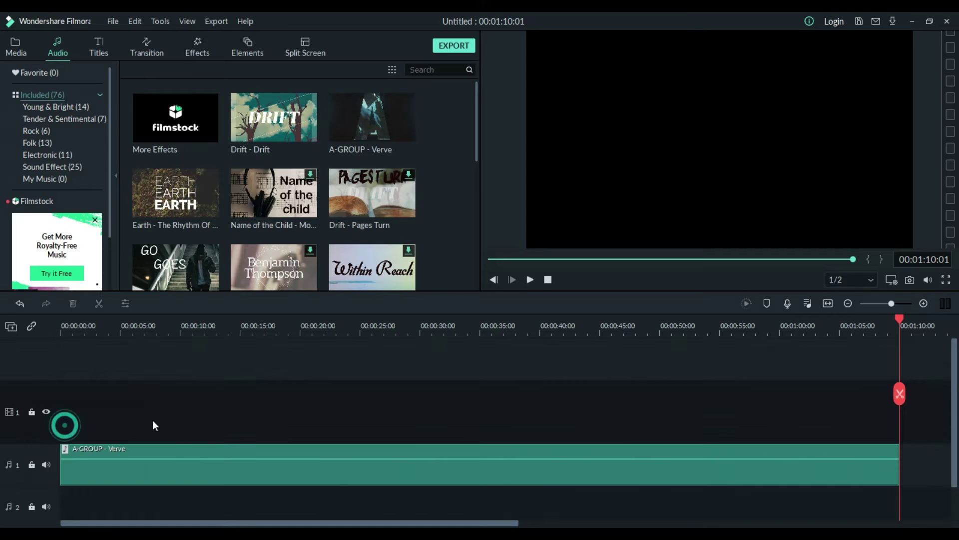
- Paste the copied clip and move it to the start of audio track 2, aligned under the original
right_click(86, 472)
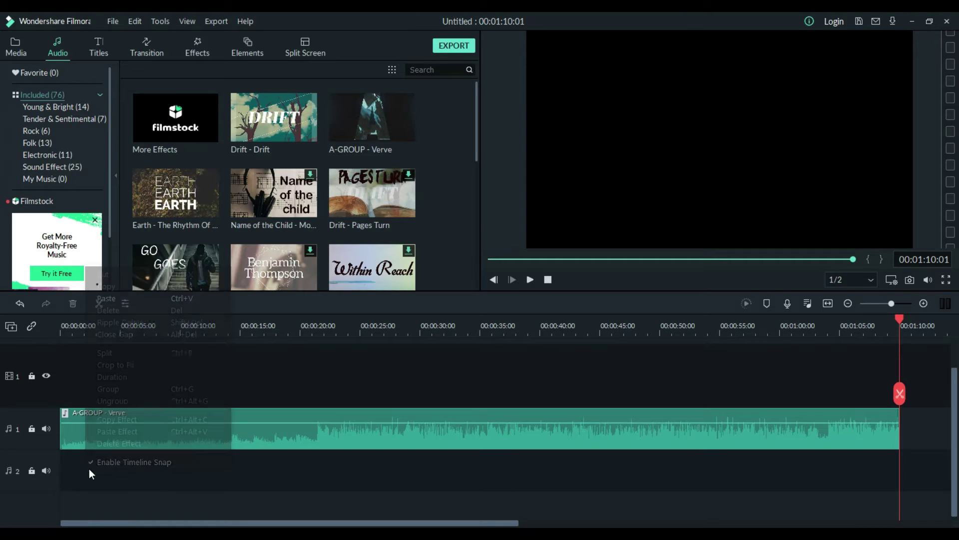
left_click(113, 299)
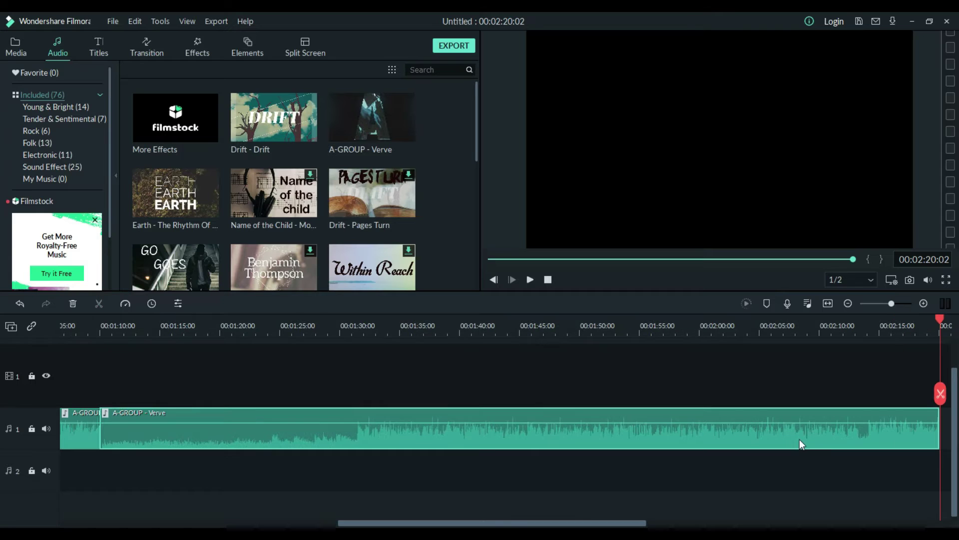
left_click_drag(362, 442, 2, 484)
left_click(370, 395)
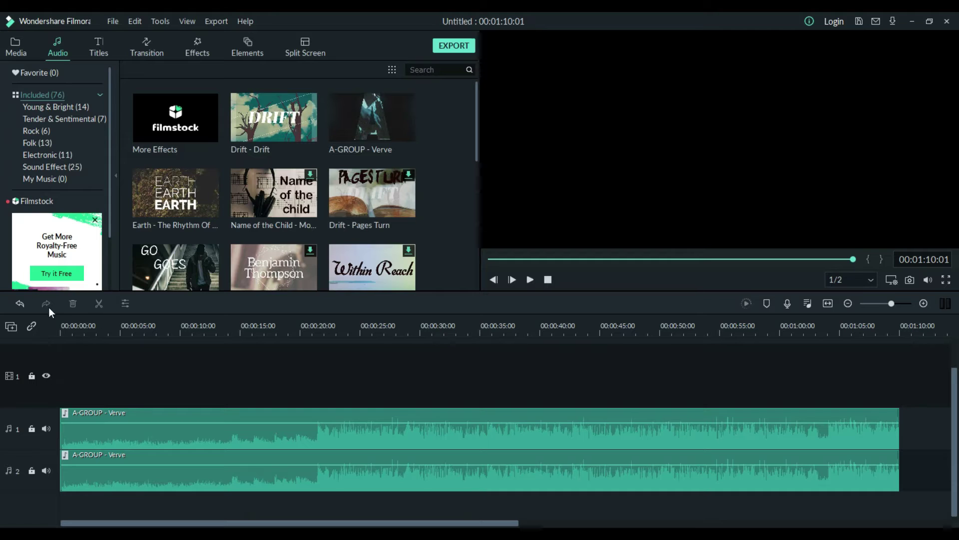
- Split the clips on both audio tracks at 5, 10, 15 and 20 seconds
left_click(97, 328)
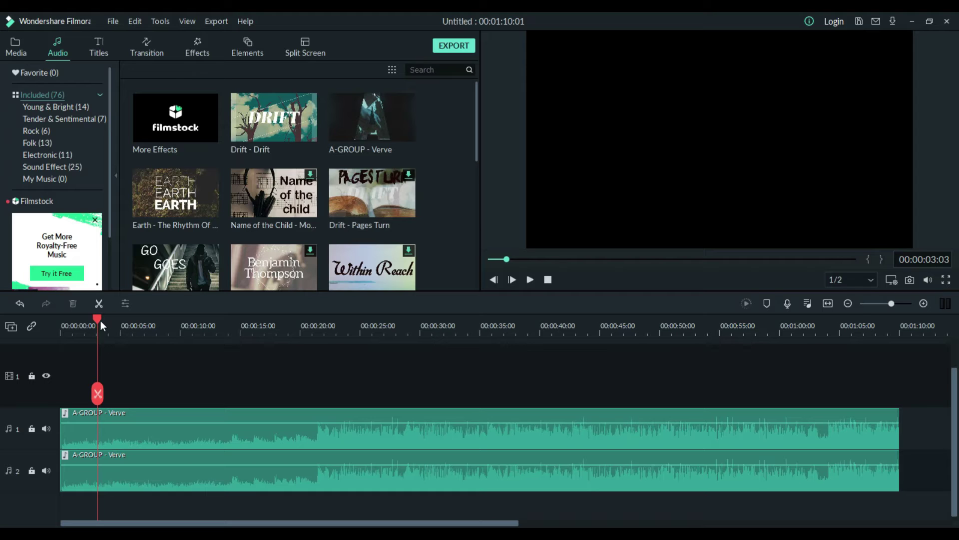
left_click_drag(108, 325, 121, 338)
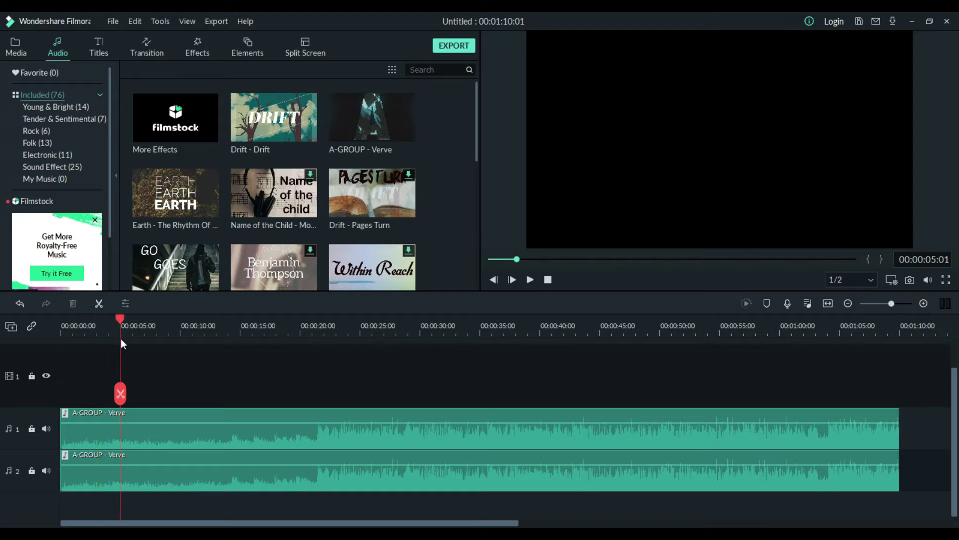
left_click(120, 394)
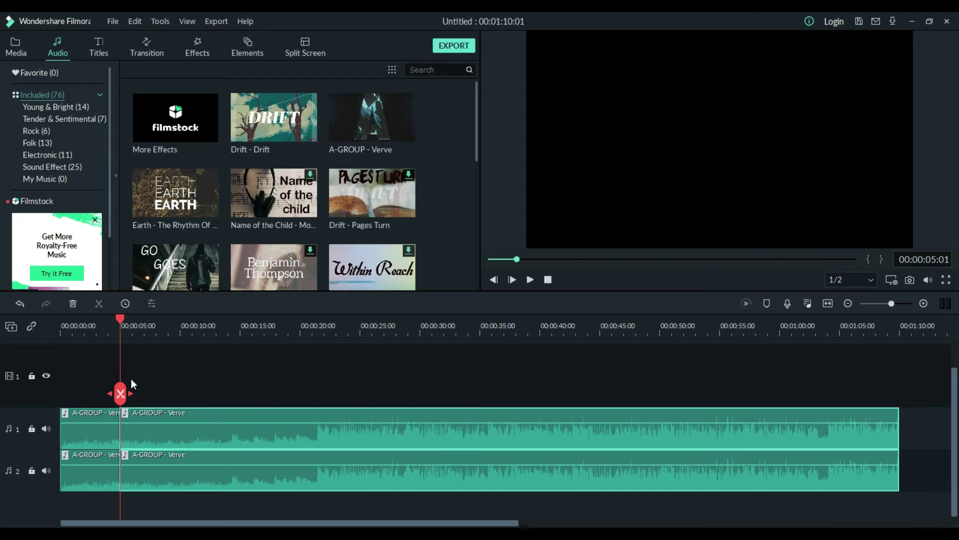
left_click_drag(175, 345, 181, 346)
left_click(180, 394)
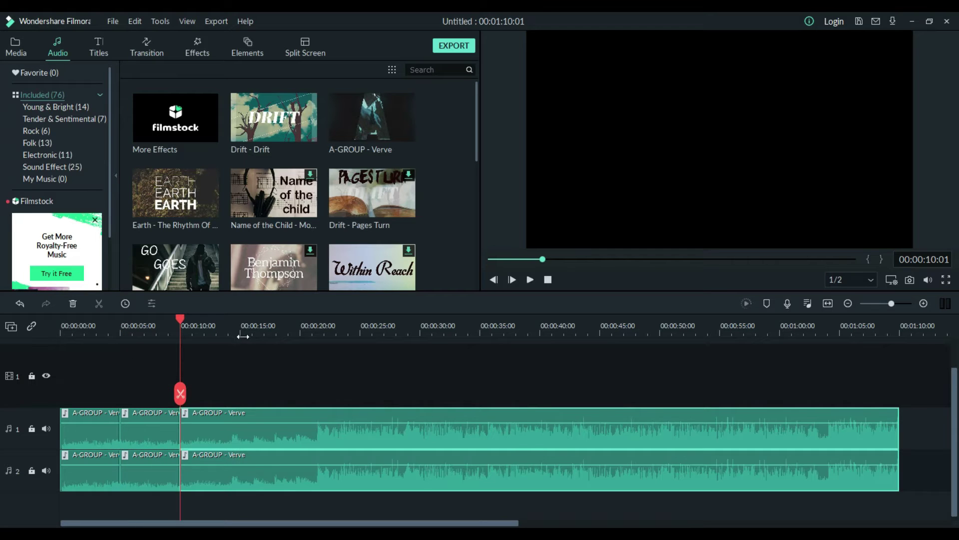
left_click(240, 333)
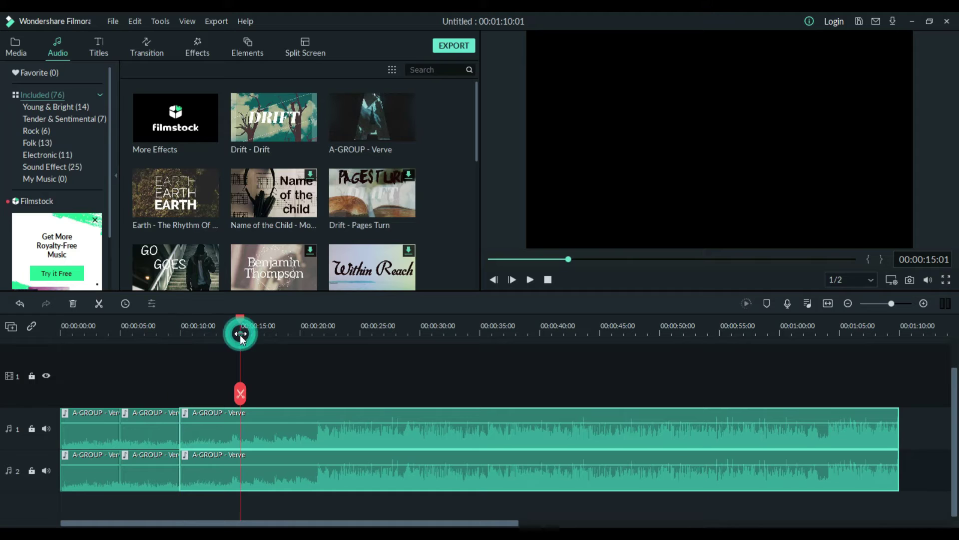
left_click(240, 394)
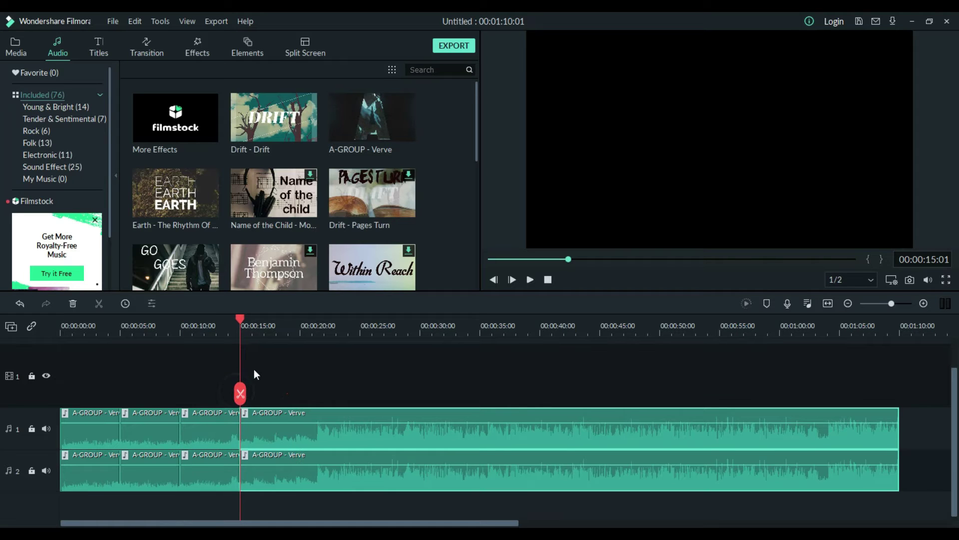
left_click(300, 333)
left_click(298, 395)
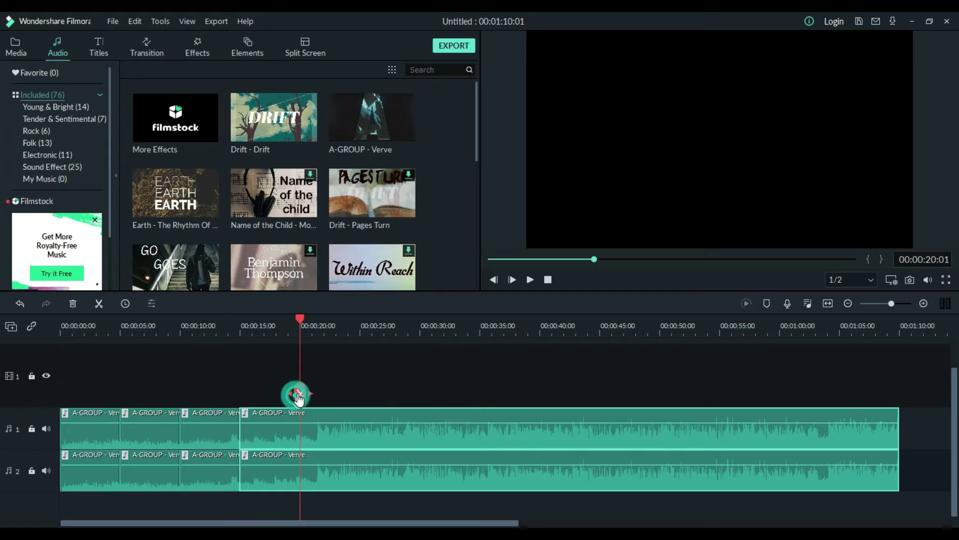
- Split the remaining long clips on both audio tracks at 25, 30, 35 and 40 seconds
left_click(360, 333)
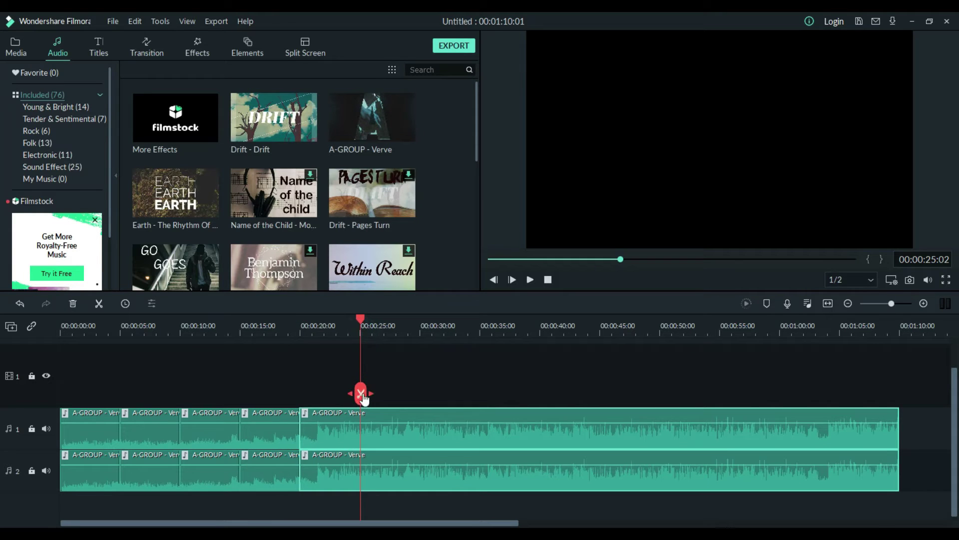
left_click(360, 393)
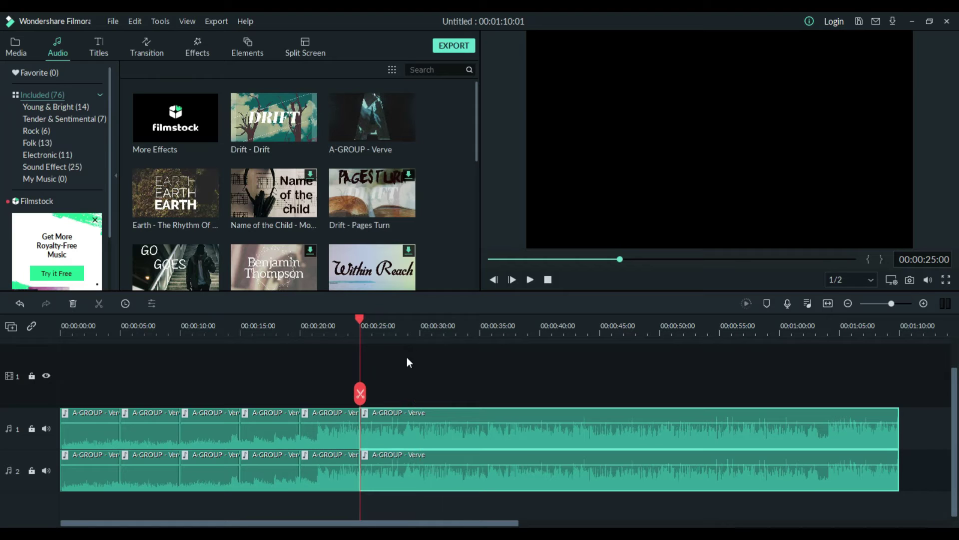
left_click(420, 334)
left_click(420, 393)
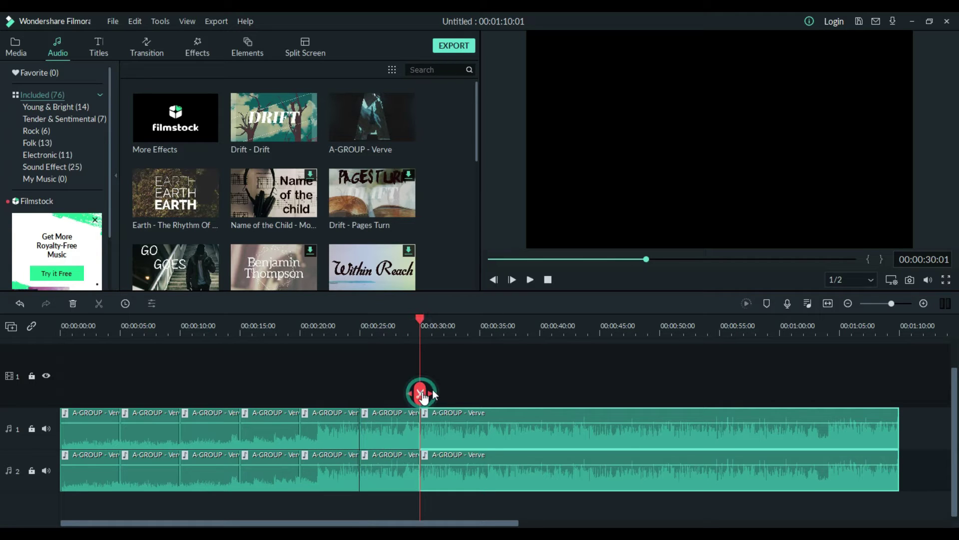
left_click(479, 333)
left_click(480, 322)
left_click(480, 394)
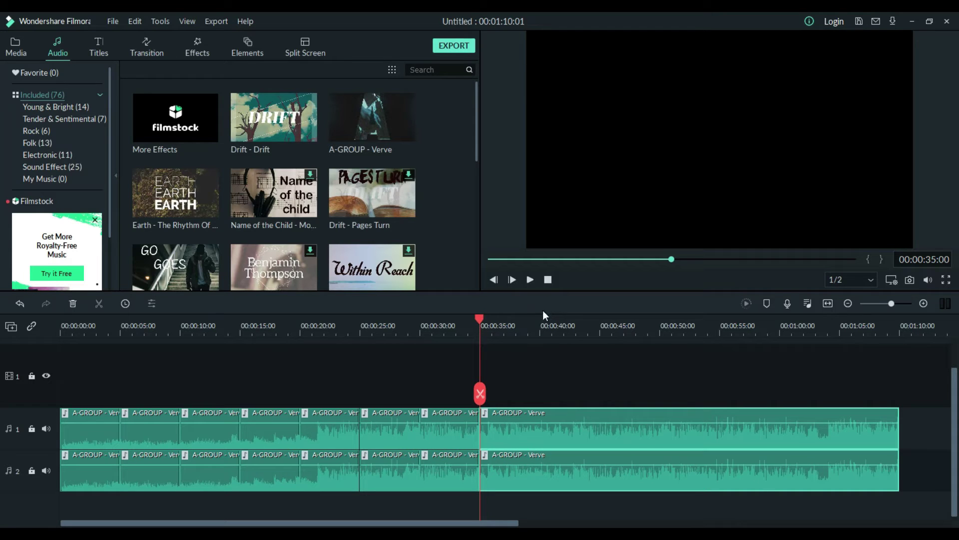
left_click(541, 310)
left_click(541, 335)
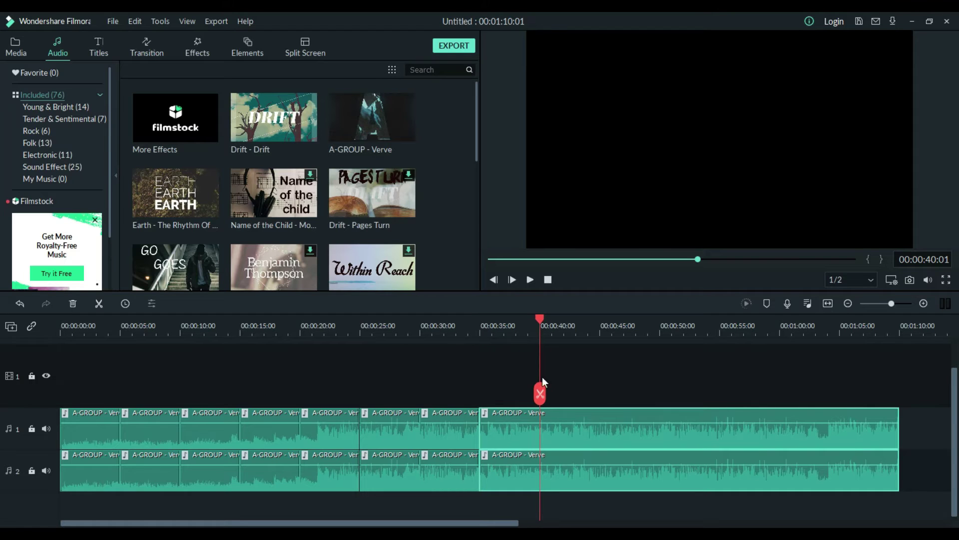
left_click(539, 394)
- Split the clips on both audio tracks at 45, 50 and 55 seconds, 1:00 and 1:05
left_click_drag(586, 343, 598, 350)
left_click(600, 394)
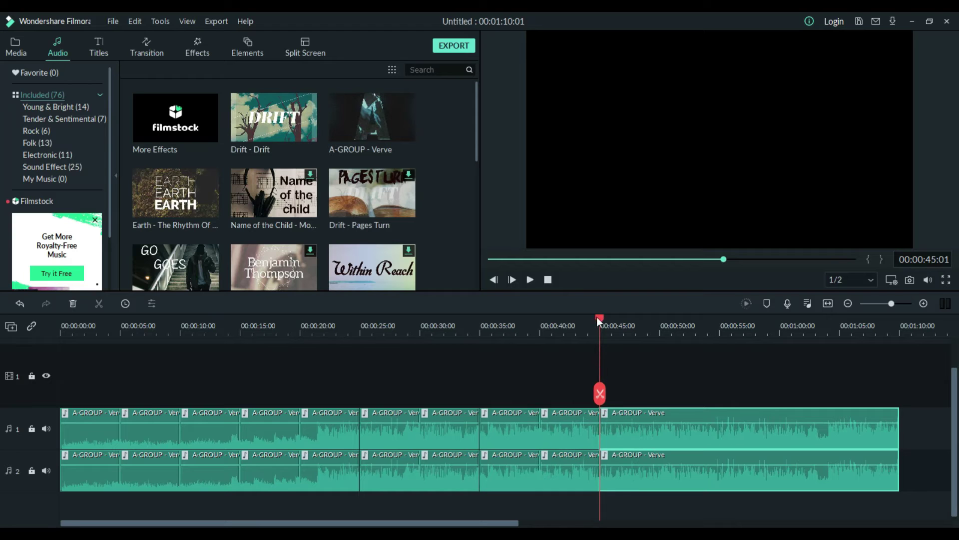
left_click_drag(652, 335, 660, 345)
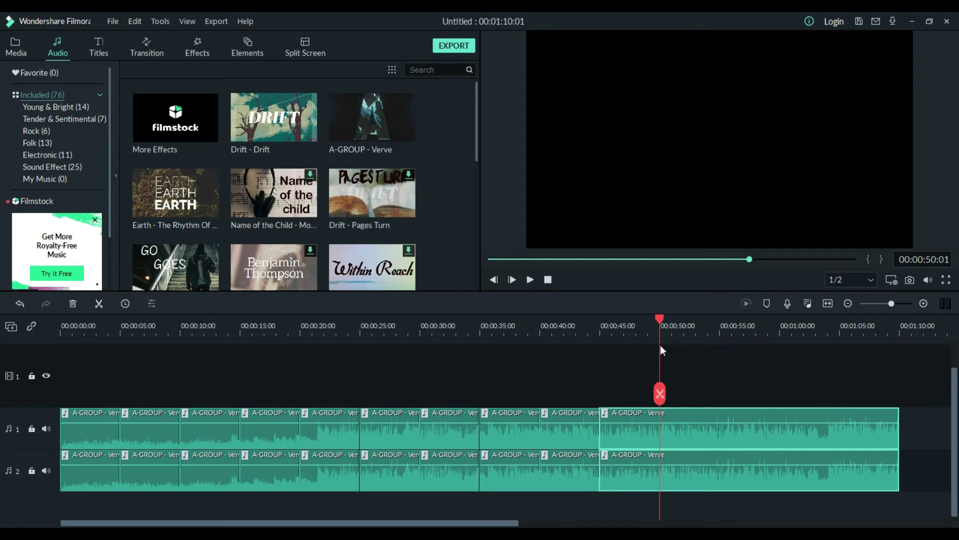
left_click(659, 393)
left_click(719, 333)
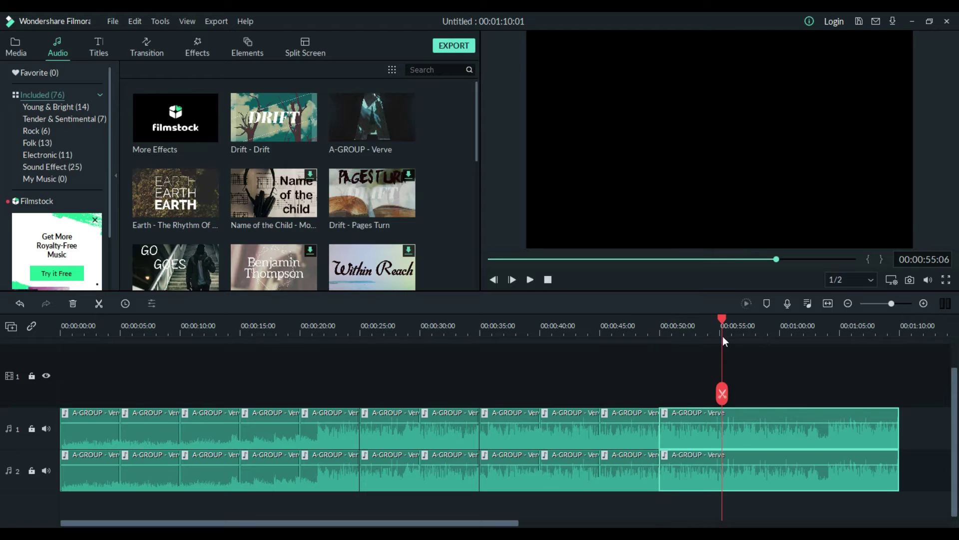
left_click(720, 394)
left_click_drag(719, 320, 773, 339)
left_click(782, 346)
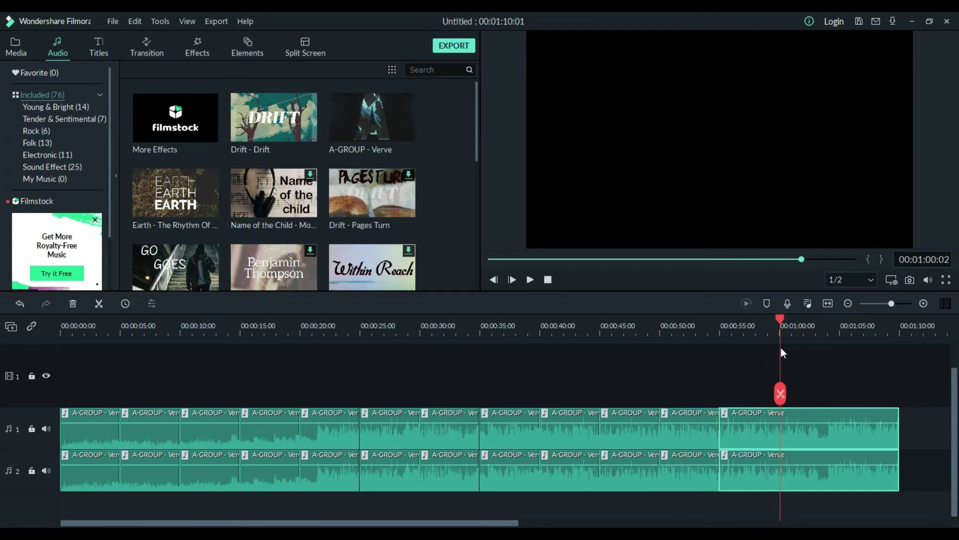
left_click(781, 393)
left_click_drag(777, 326, 841, 349)
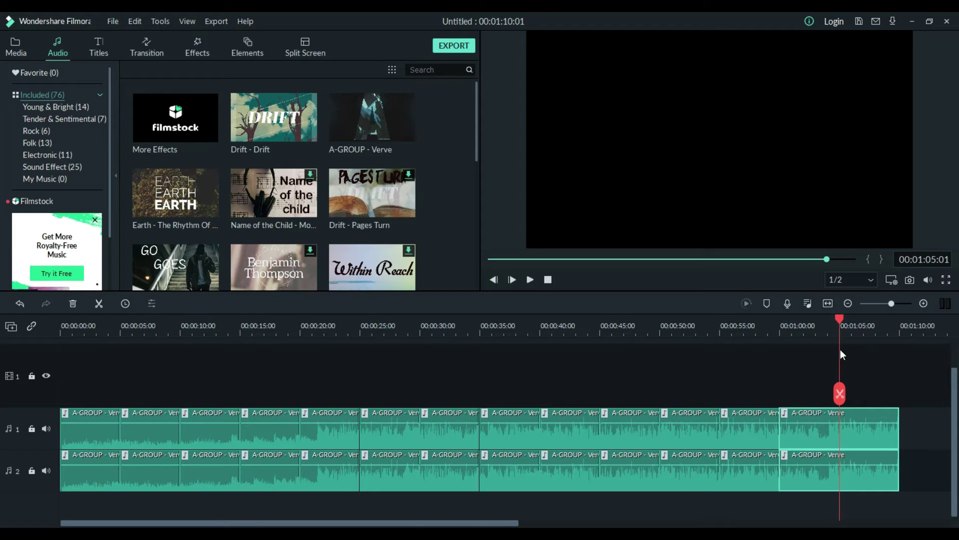
left_click(840, 393)
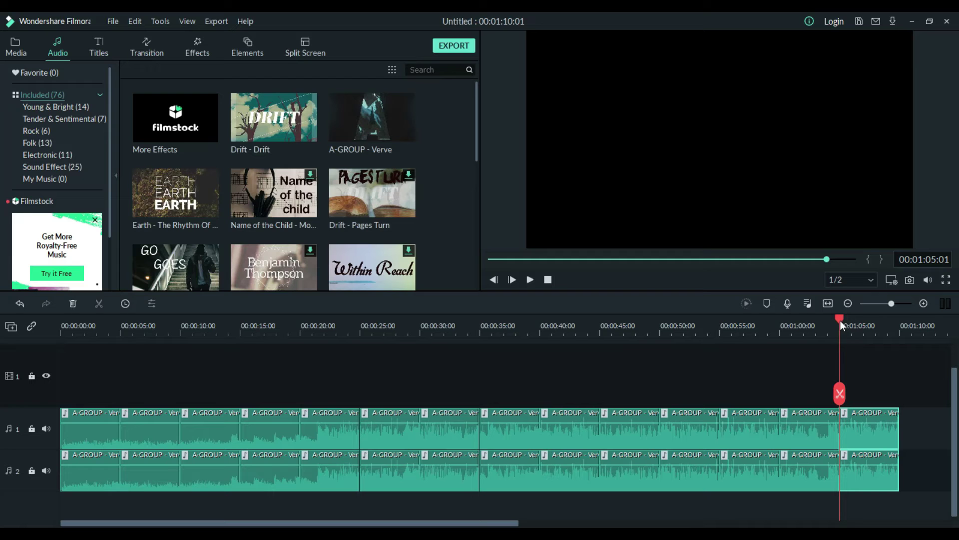
- Apply alternating full-length fade-ins and fade-outs to the first eight segments on audio track 1, starting with a fade-in
key("Home")
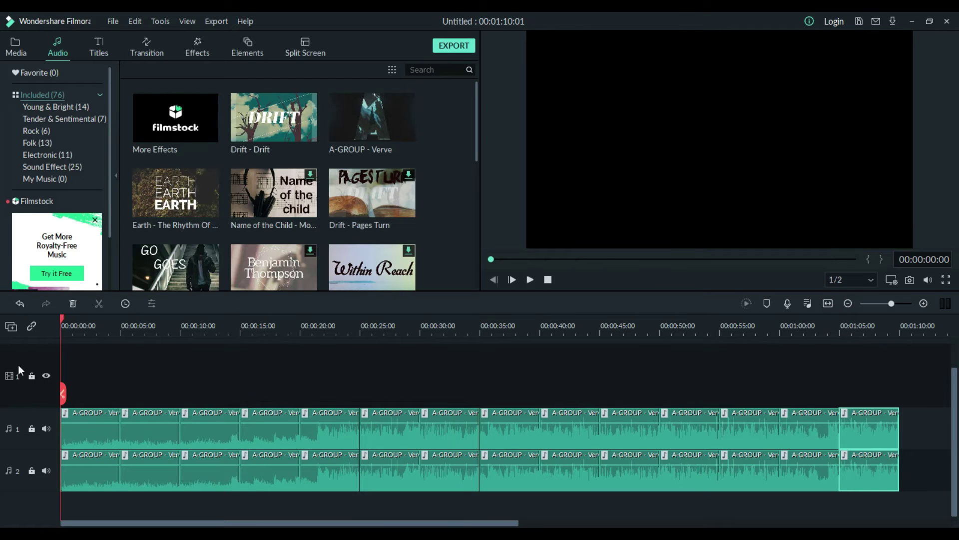
left_click_drag(65, 414, 121, 415)
left_click_drag(180, 408, 240, 409)
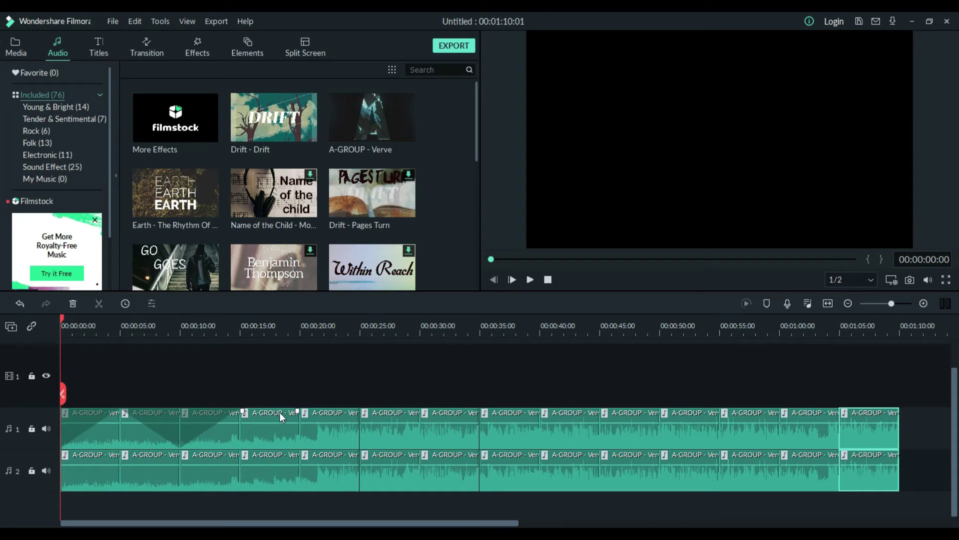
left_click_drag(299, 410, 242, 411)
left_click_drag(303, 412, 361, 412)
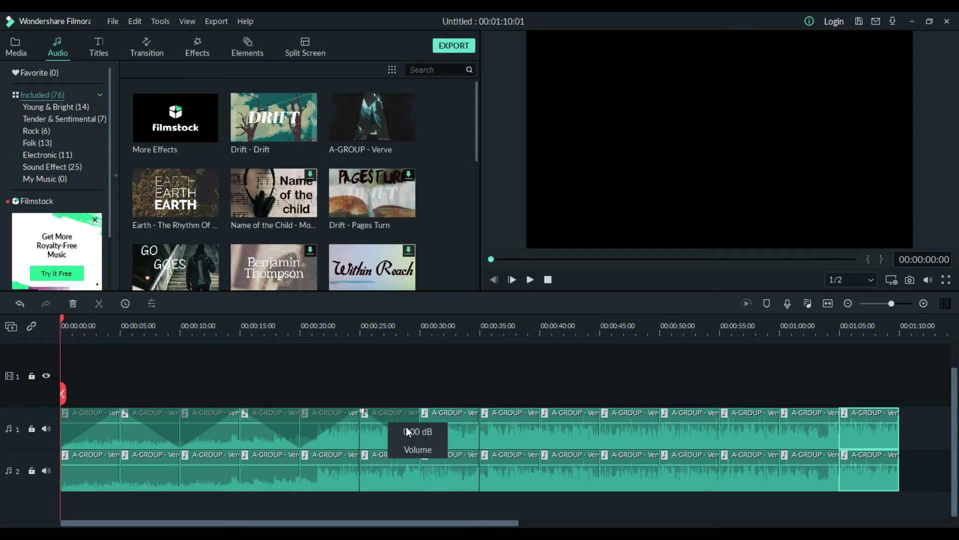
left_click_drag(427, 413, 479, 413)
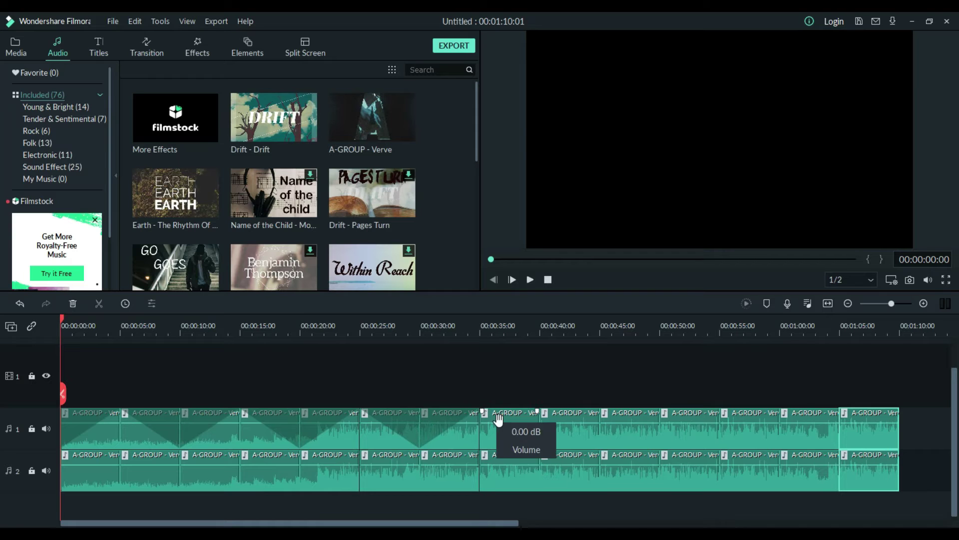
left_click_drag(539, 412, 480, 413)
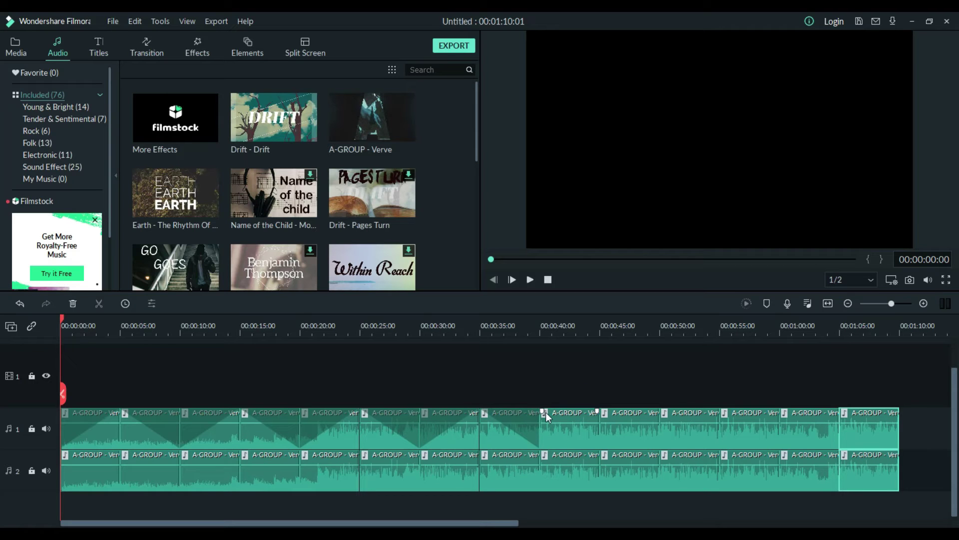
- Continue the alternating full-length fade-ins and fade-outs on audio track 1 from 40 seconds to the final segment
left_click_drag(542, 410, 600, 412)
left_click_drag(665, 413, 599, 413)
left_click_drag(659, 413, 720, 413)
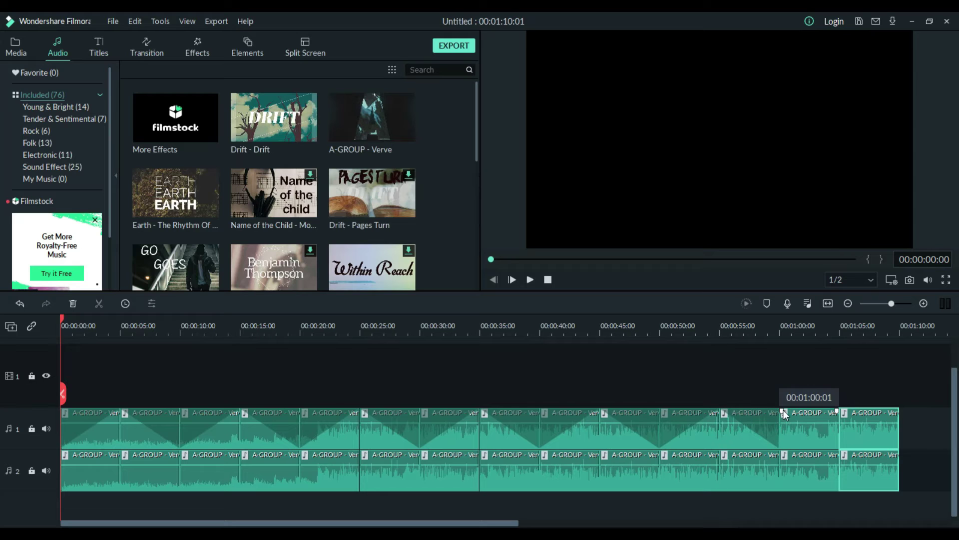
left_click_drag(784, 415, 841, 411)
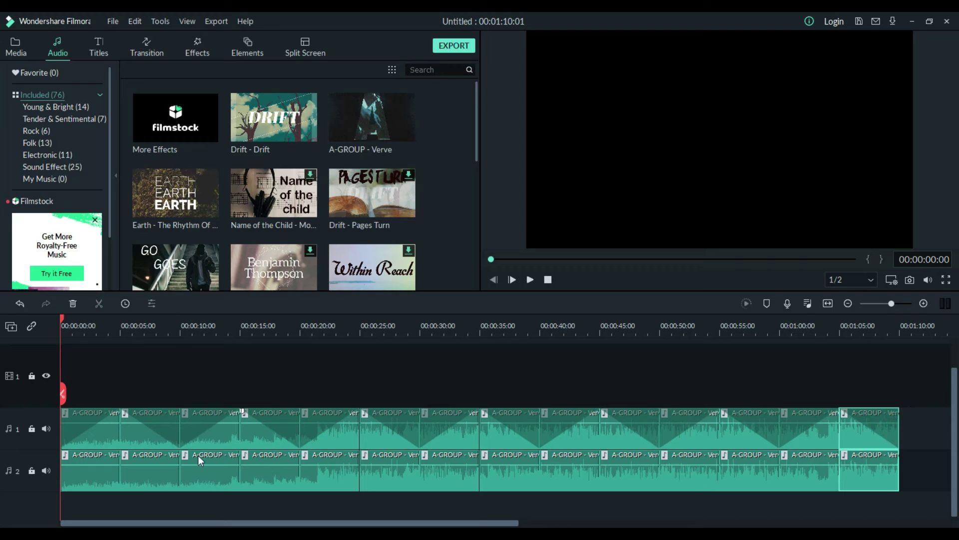
- Apply alternating full-length fades to the first six segments on audio track 2, starting with a fade-out to oppose track 1
left_click_drag(119, 452, 61, 452)
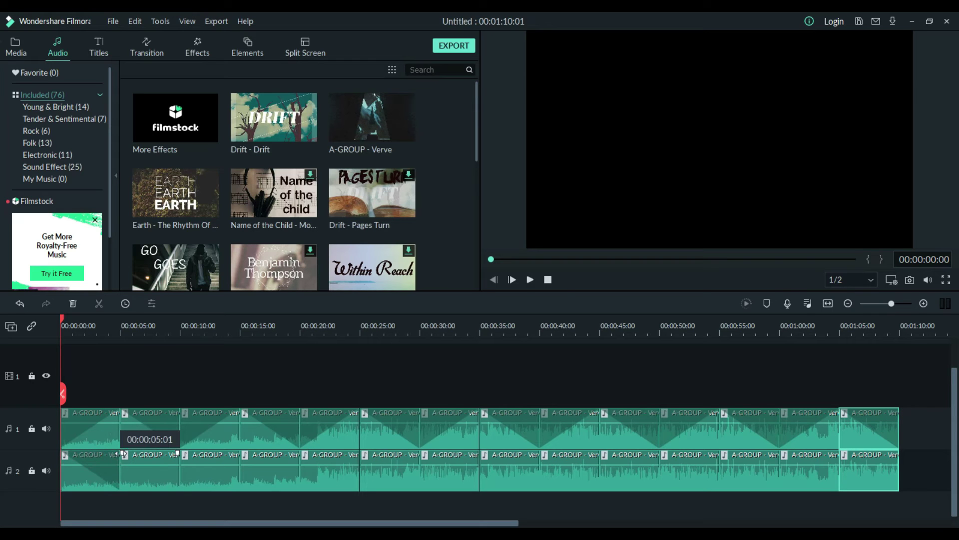
left_click_drag(124, 453, 182, 452)
left_click_drag(242, 453, 301, 457)
left_click_drag(362, 453, 447, 461)
- Continue the alternating fade-outs and fade-ins on audio track 2 from 30 seconds to the final segment
left_click(475, 455)
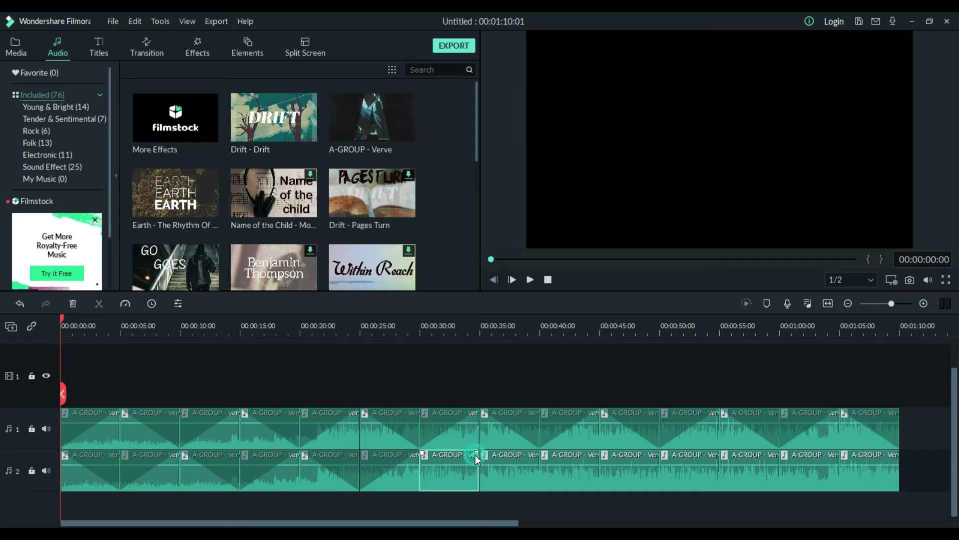
left_click_drag(479, 454, 532, 465)
left_click_drag(602, 455, 779, 451)
mouse_move(844, 454)
left_mouse_down()
mouse_move(835, 450)
mouse_move(927, 464)
left_mouse_up()
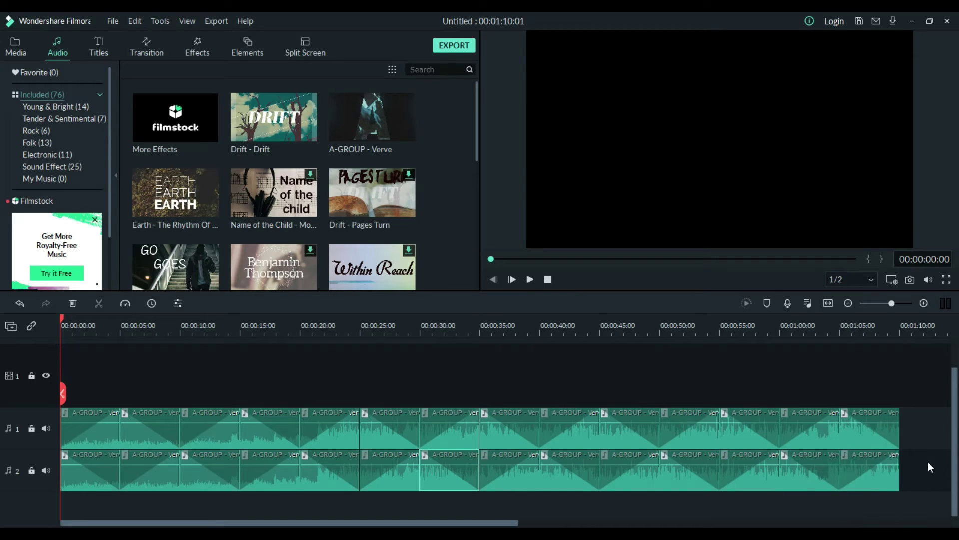
- Play the first few seconds of the faded audio tracks and pause the preview
left_click(311, 385)
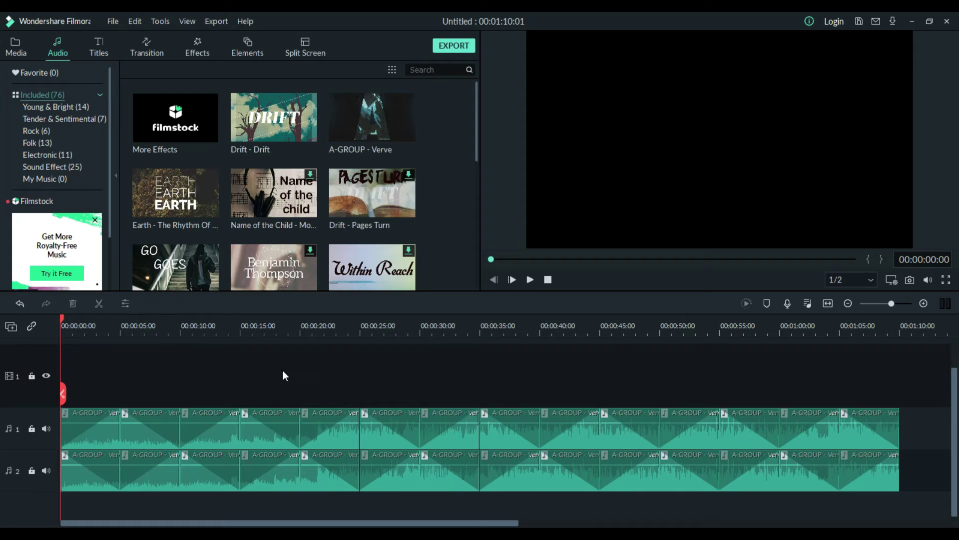
left_click(530, 279)
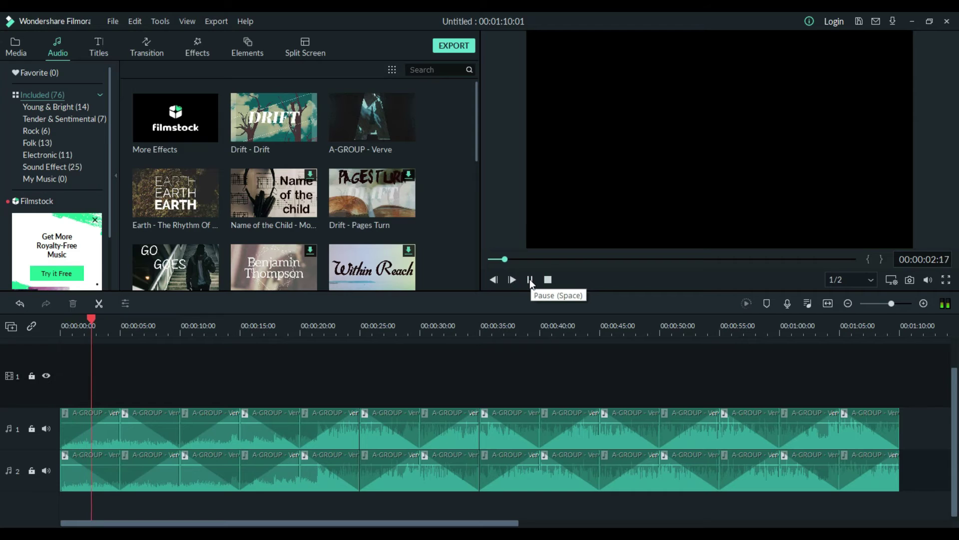
left_click(530, 280)
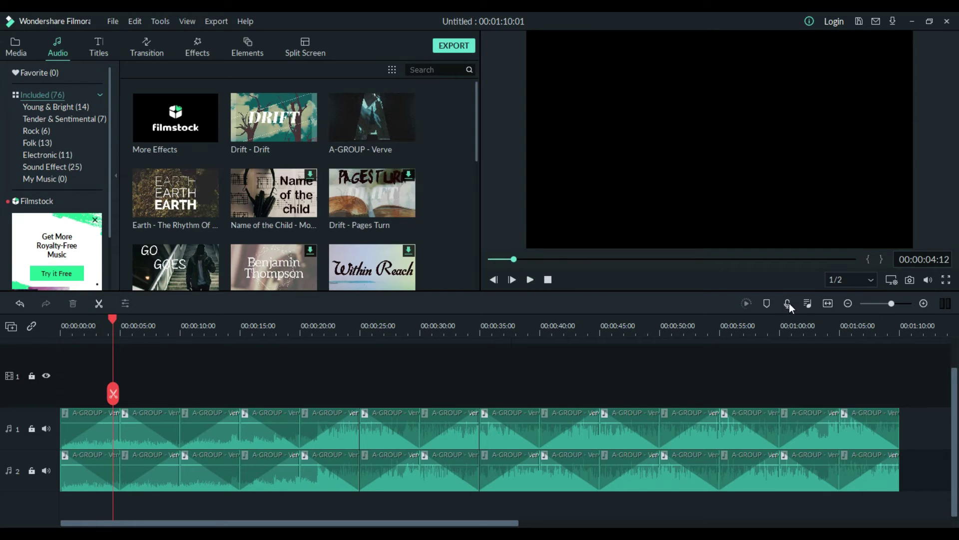
- In the Audio Mixer, pan Audio1 fully right to 100 and Audio2 fully left to -100, preview the mix and apply it
left_click(806, 304)
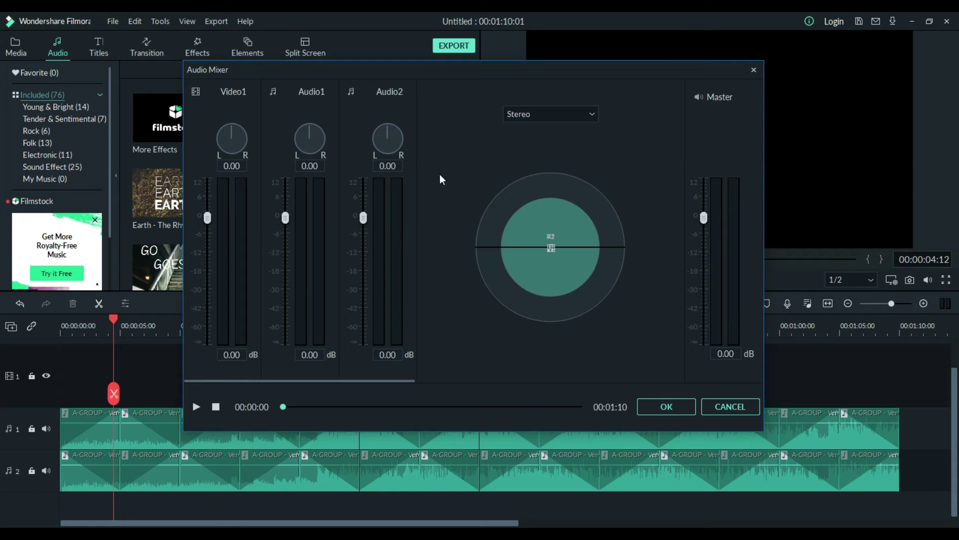
left_click(322, 155)
left_click(317, 145)
left_click(377, 154)
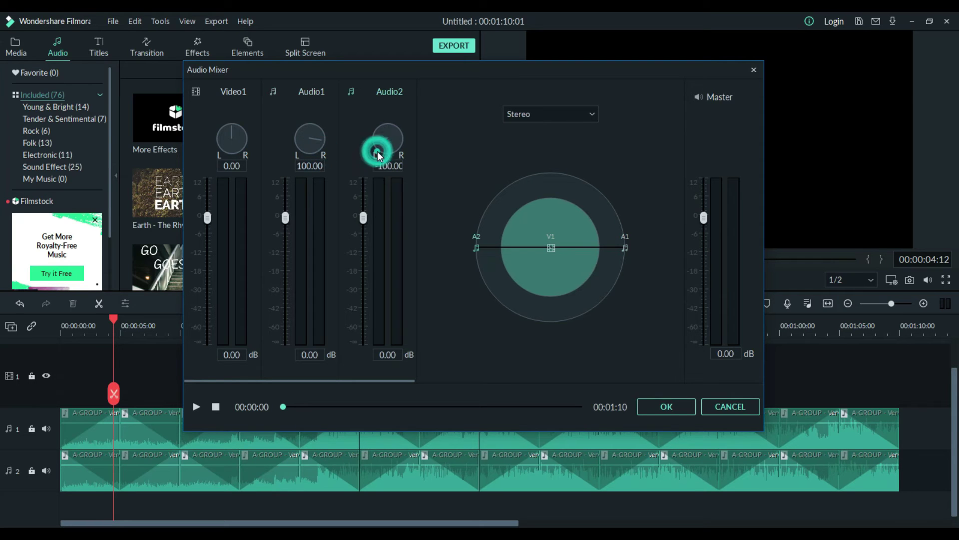
left_click(195, 409)
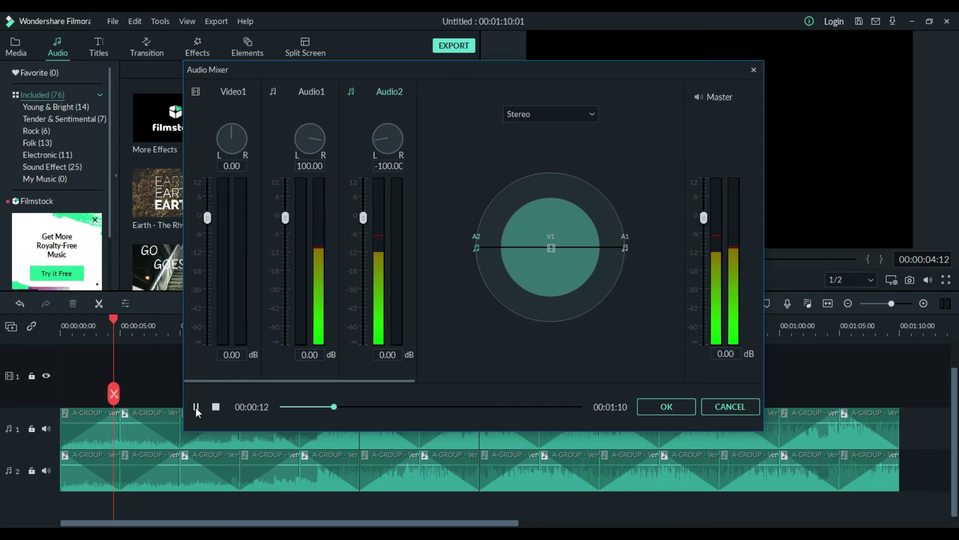
left_click(196, 406)
left_click(669, 406)
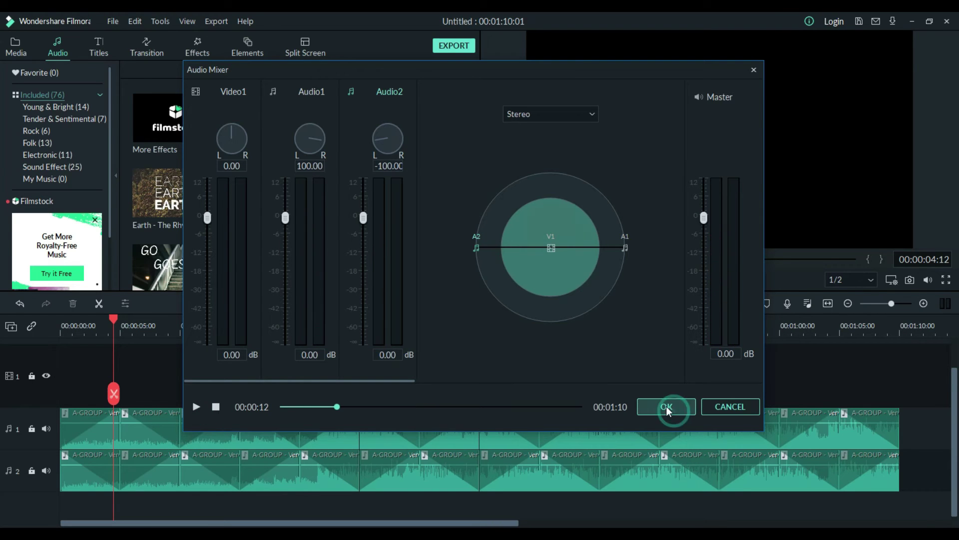
- Scrub through the timeline to its end and export the project to the computer as an MP3 file
left_click_drag(120, 322, 900, 365)
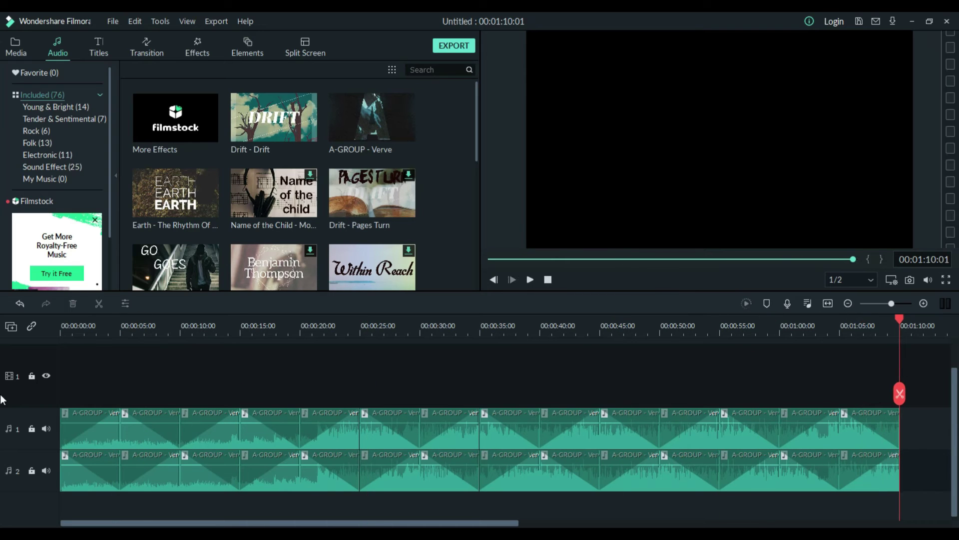
key("alt+1")
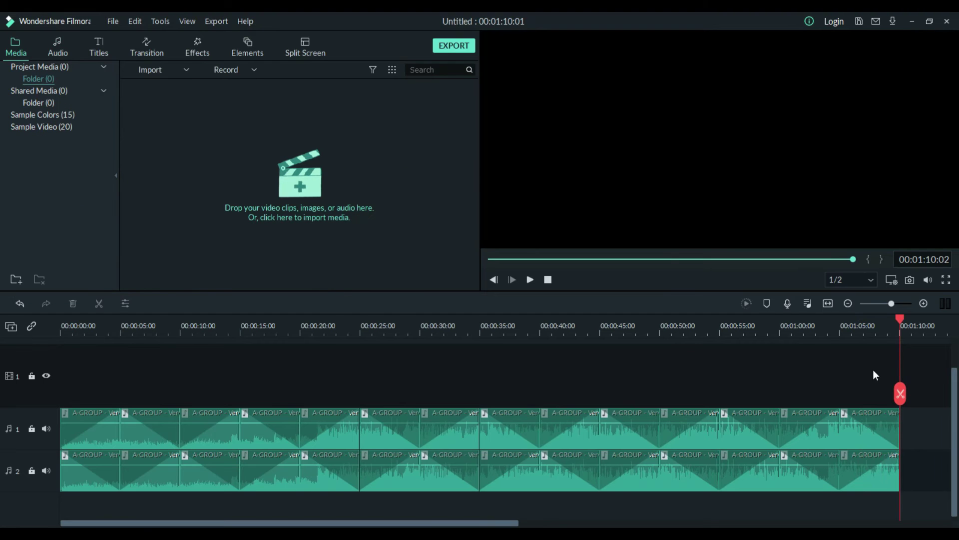
left_click(454, 46)
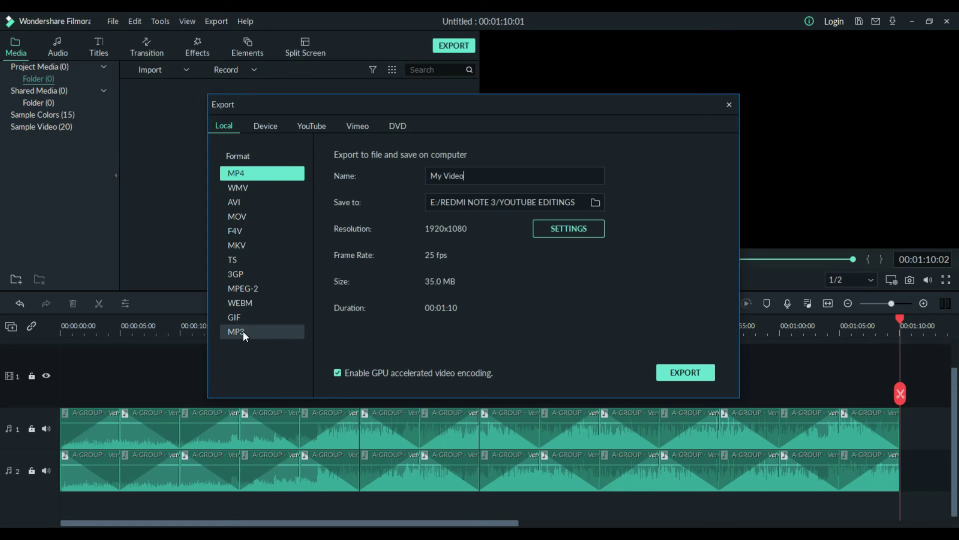
left_click(243, 331)
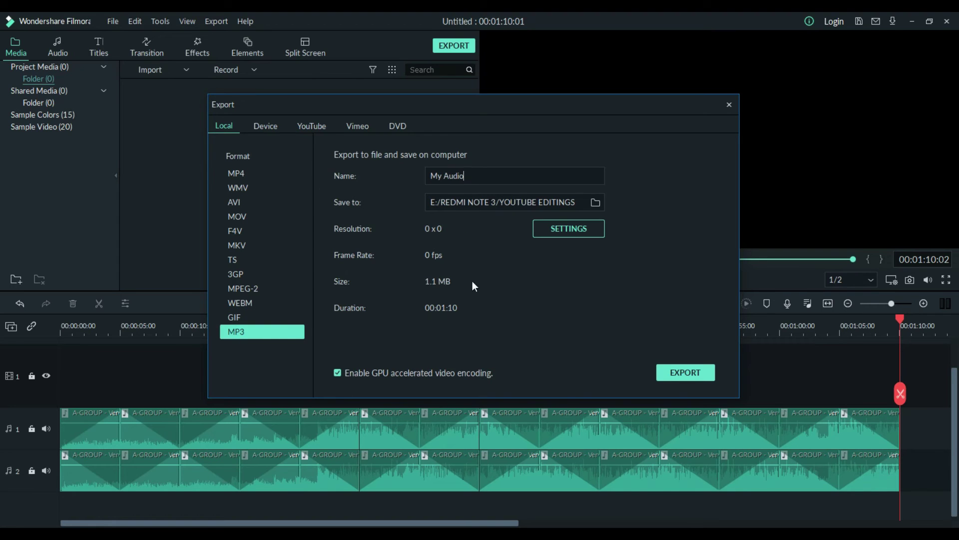
left_click(689, 372)
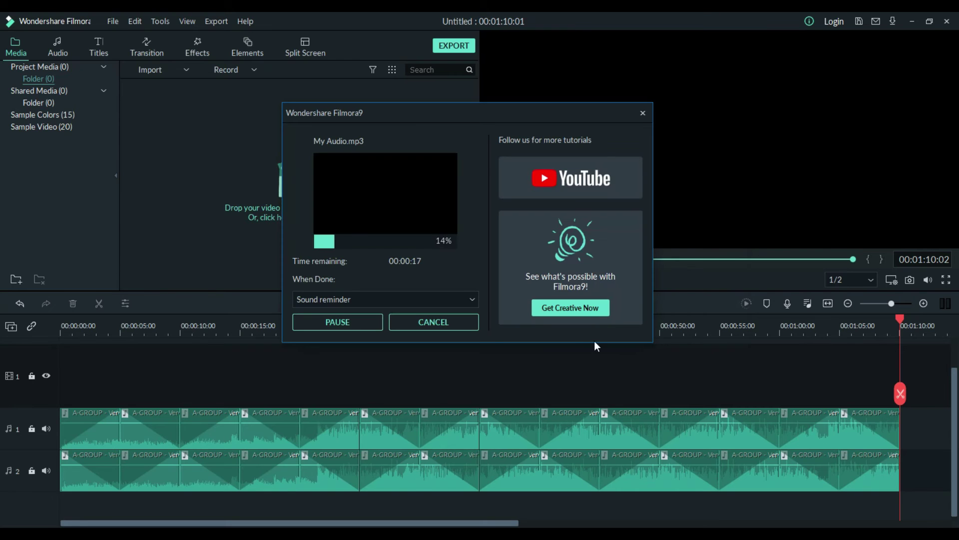